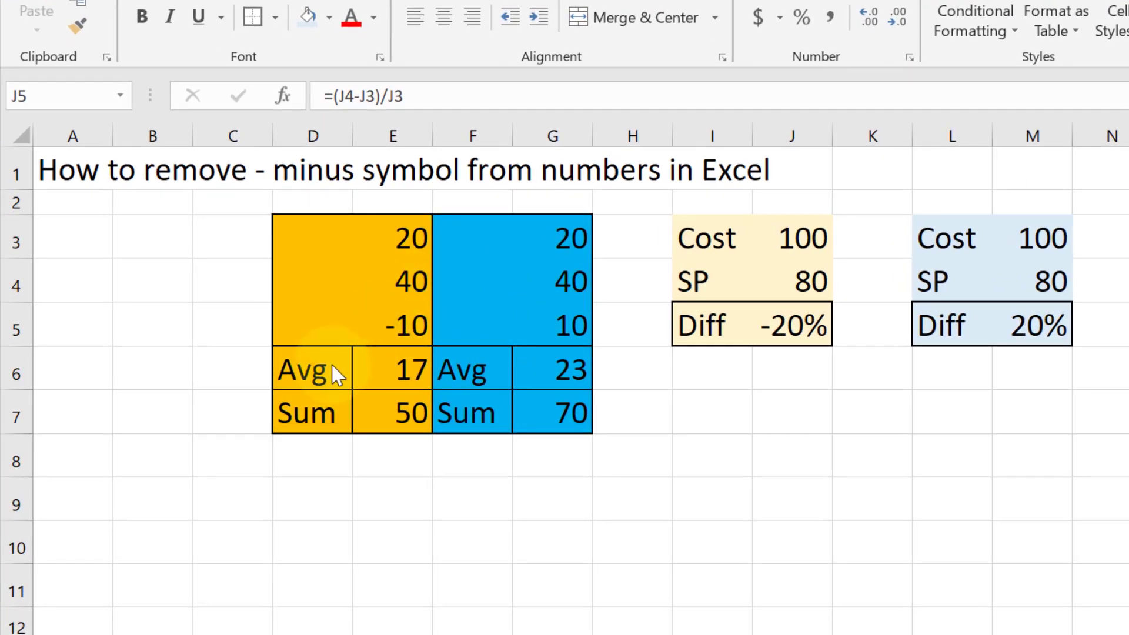
Check the average and sum formulas in E6 and E7, then clear the Diff value in M5.
click(401, 370)
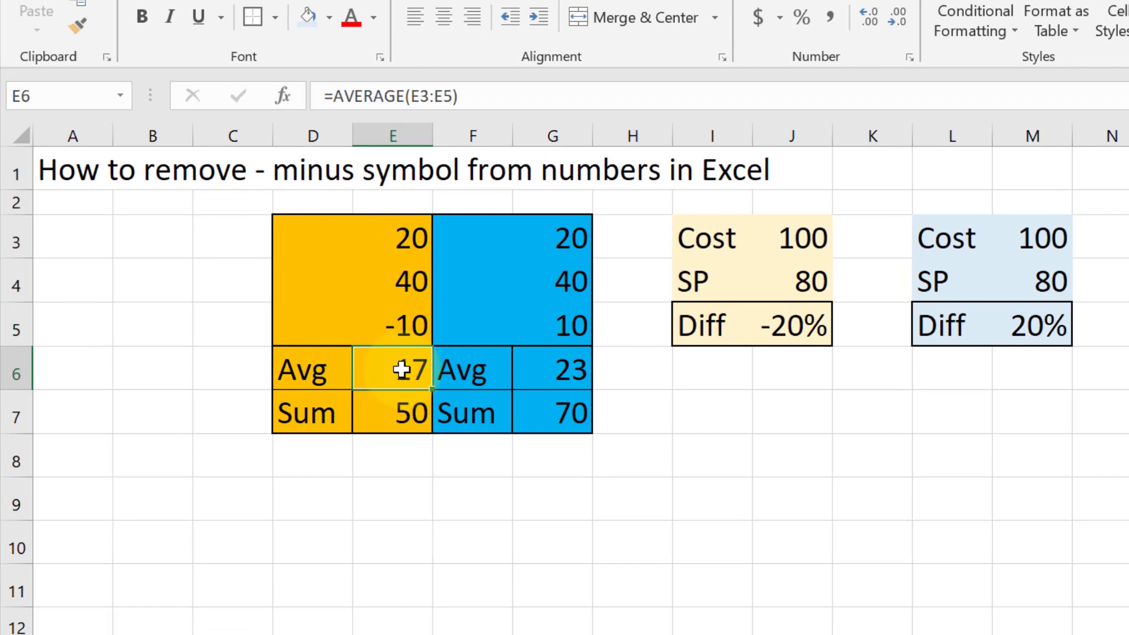
click(400, 418)
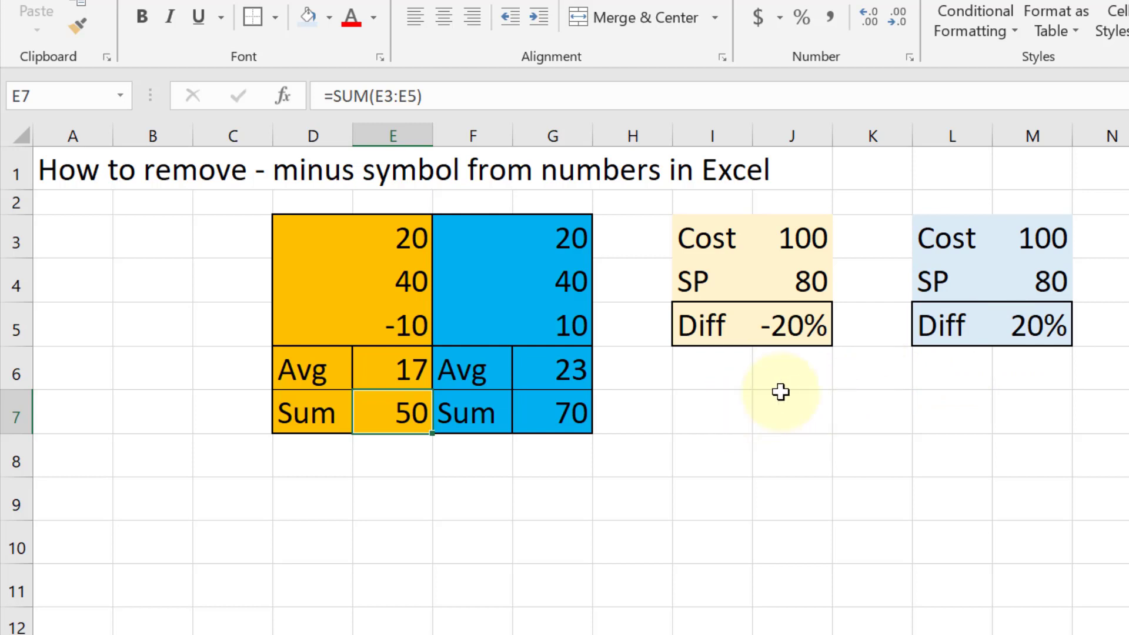
click(1048, 325)
key(Delete)
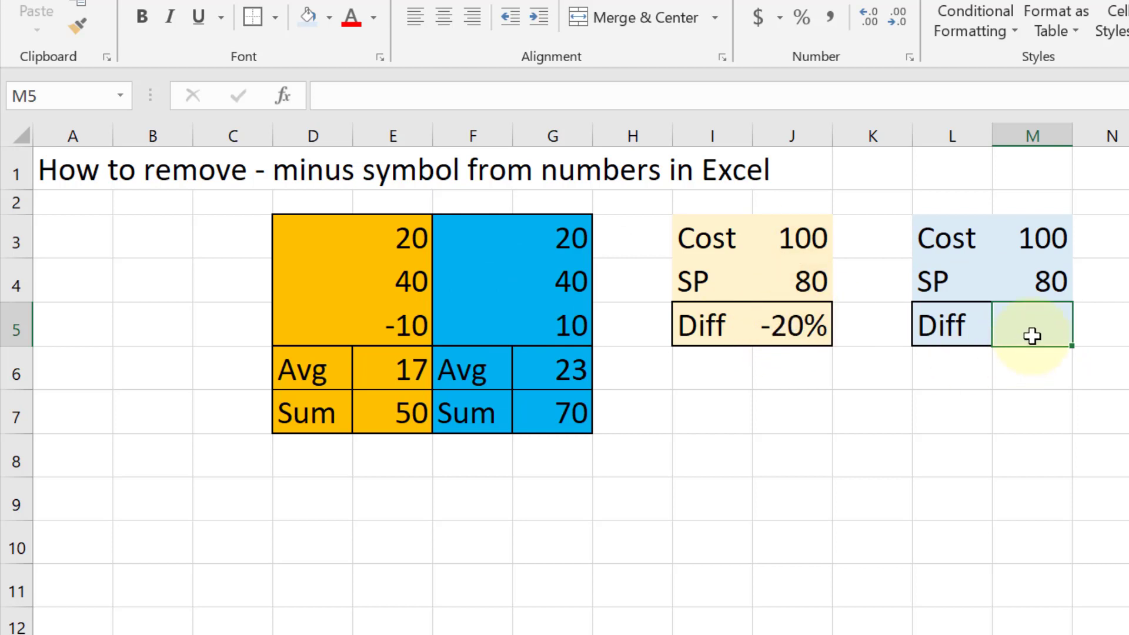
Enter =(M4-M3)/M3 in M5 so the Diff shows -20%.
text(=)
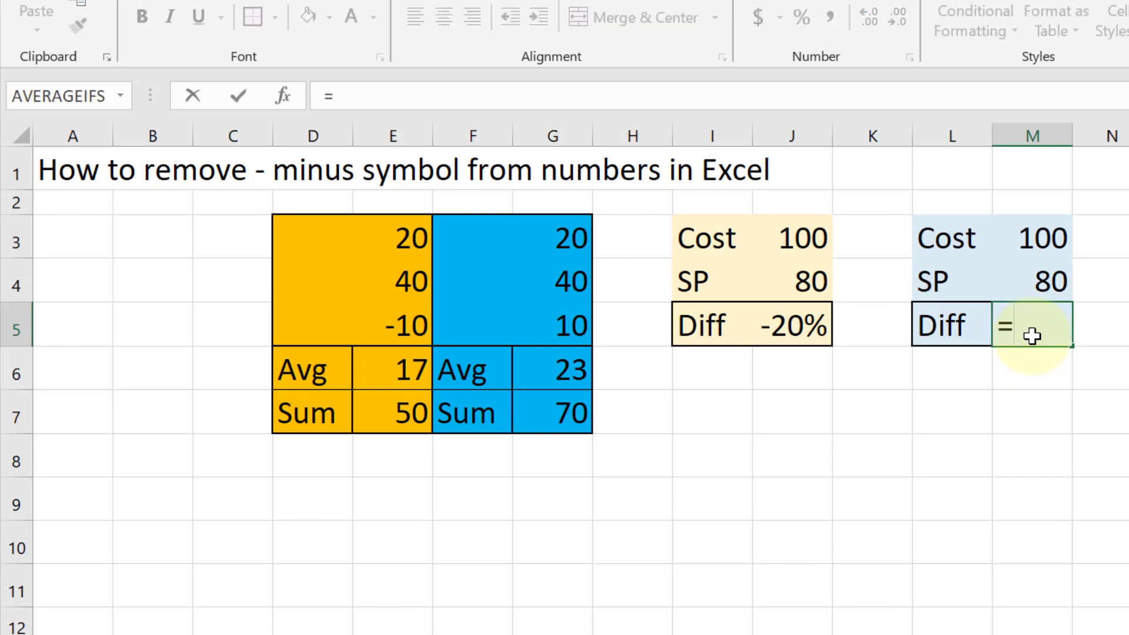
text(()
click(1047, 281)
text(-)
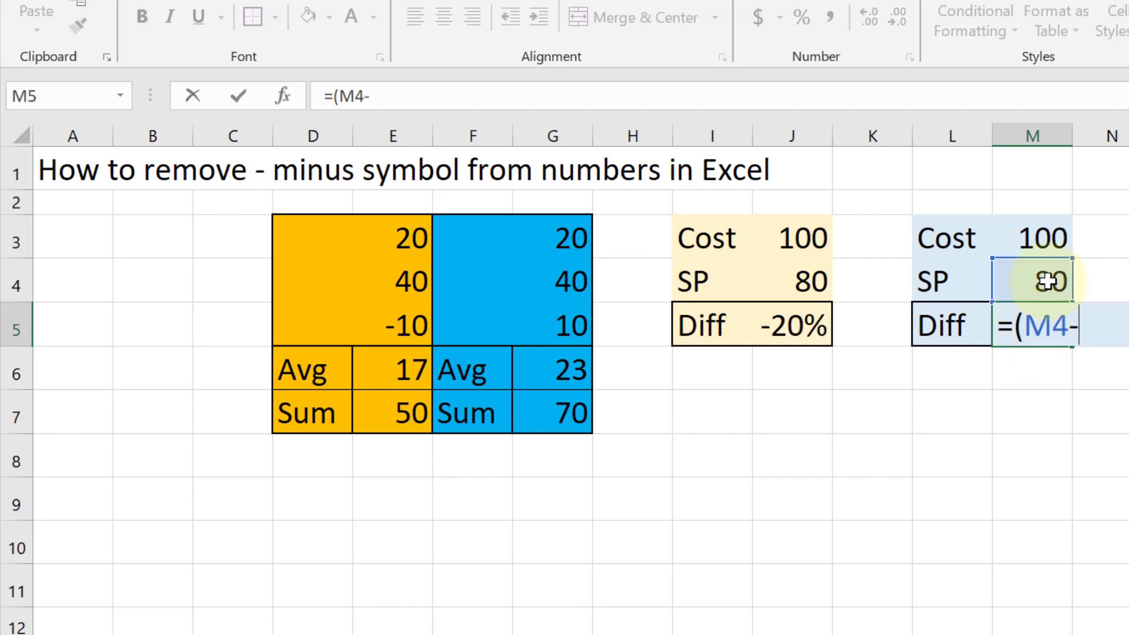
click(1045, 234)
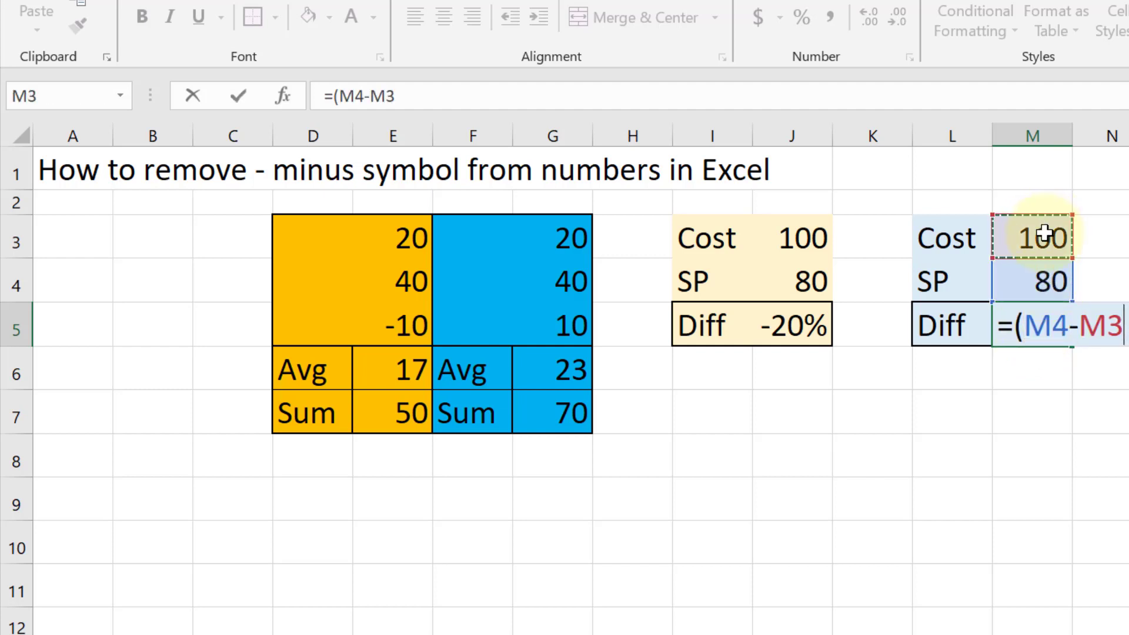
text()/)
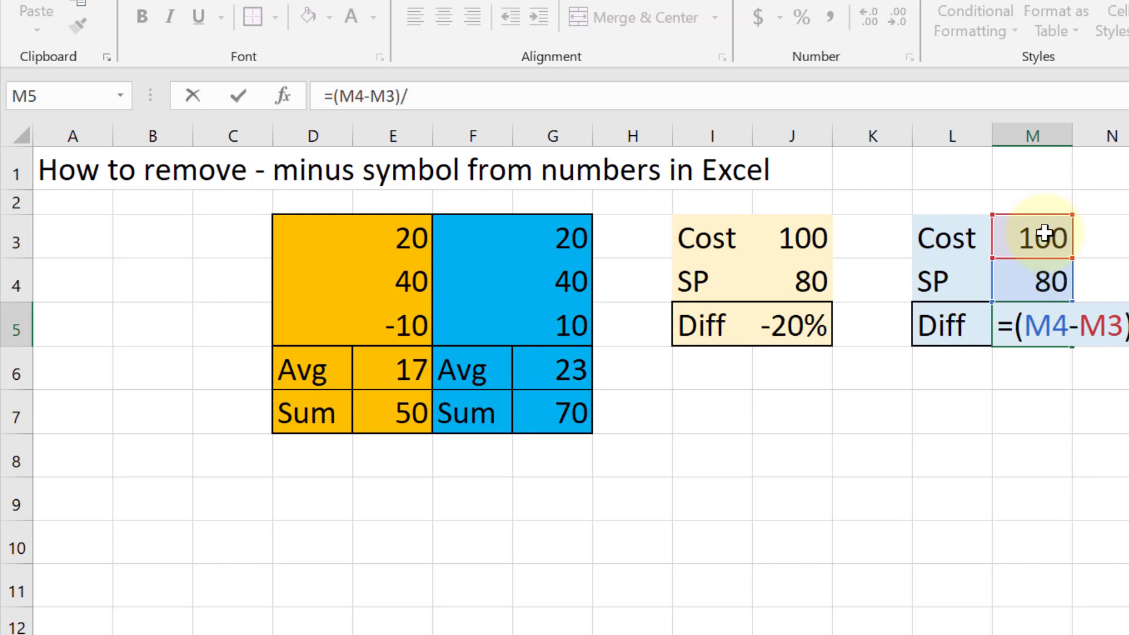
click(1044, 233)
key(Return)
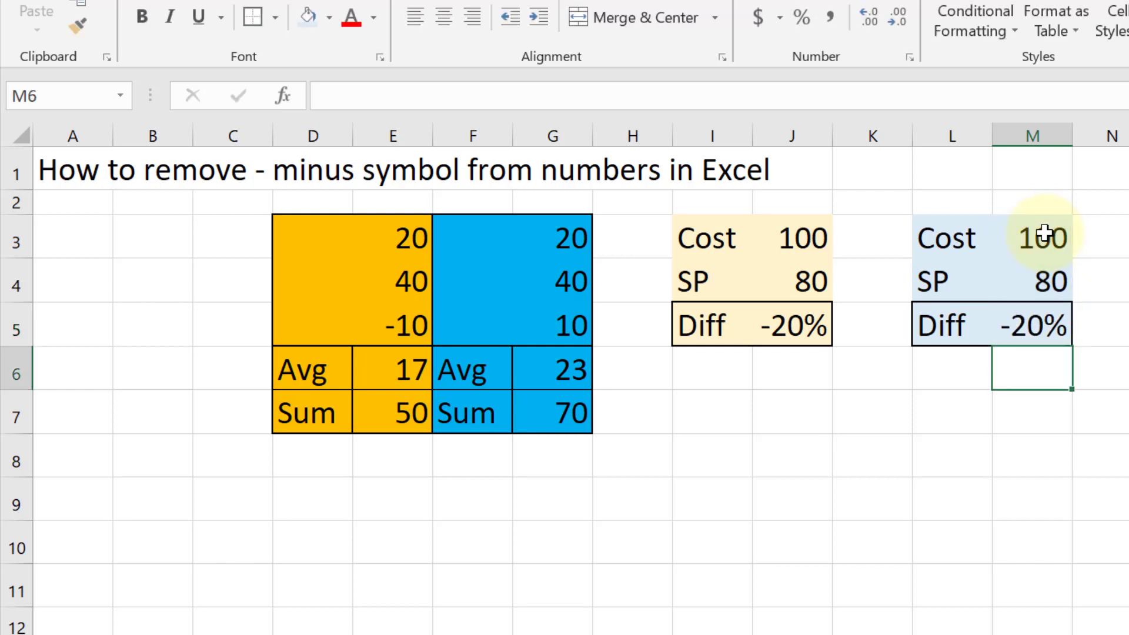
click(1033, 315)
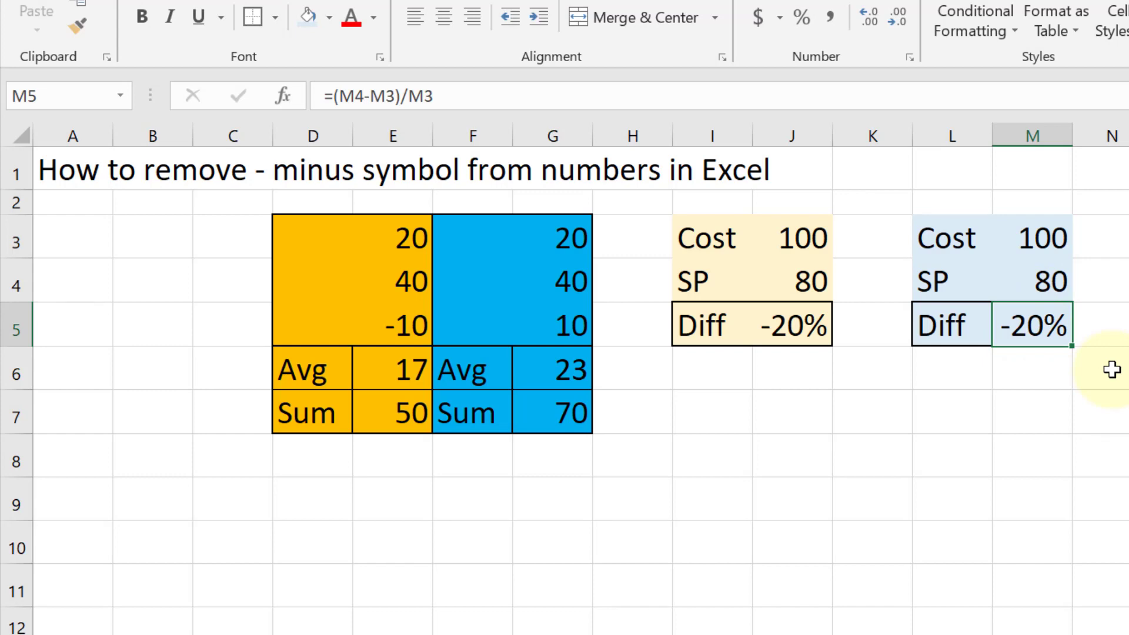
Replace M5's formula with =ABS(M4-M3)/M3 so the Diff reads 20%.
key(Delete)
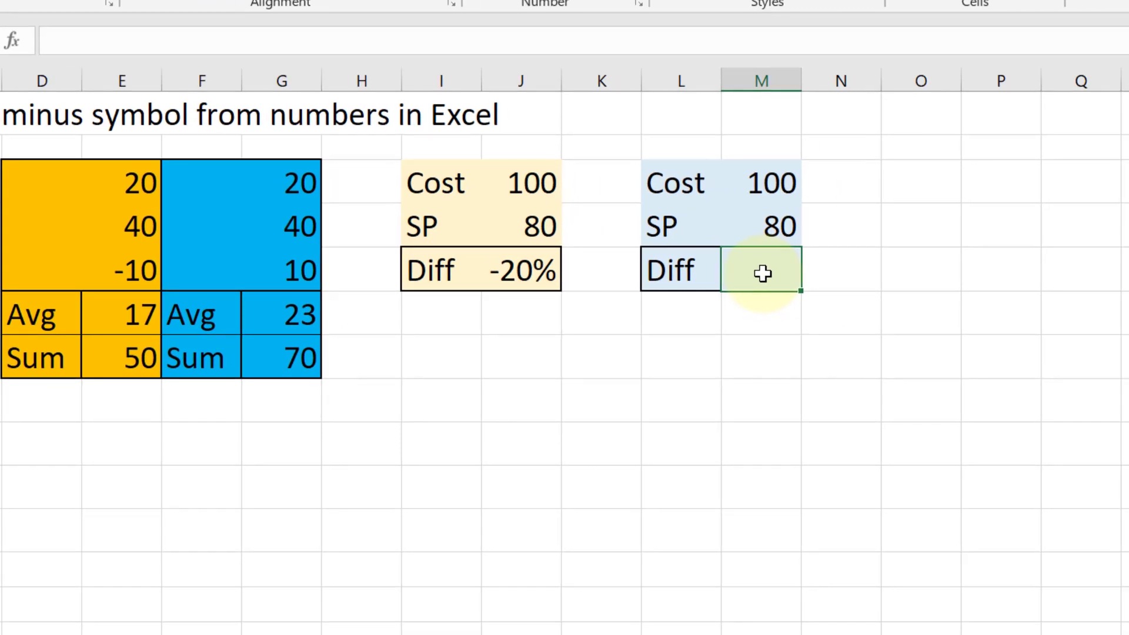
text(=)
text(abs)
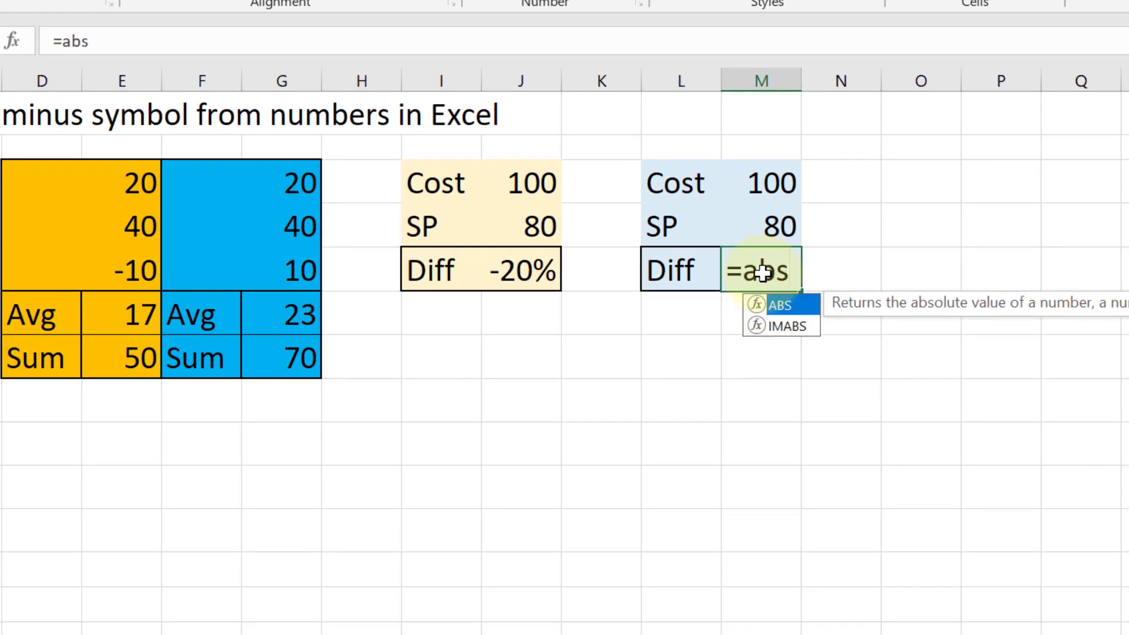
key(Tab)
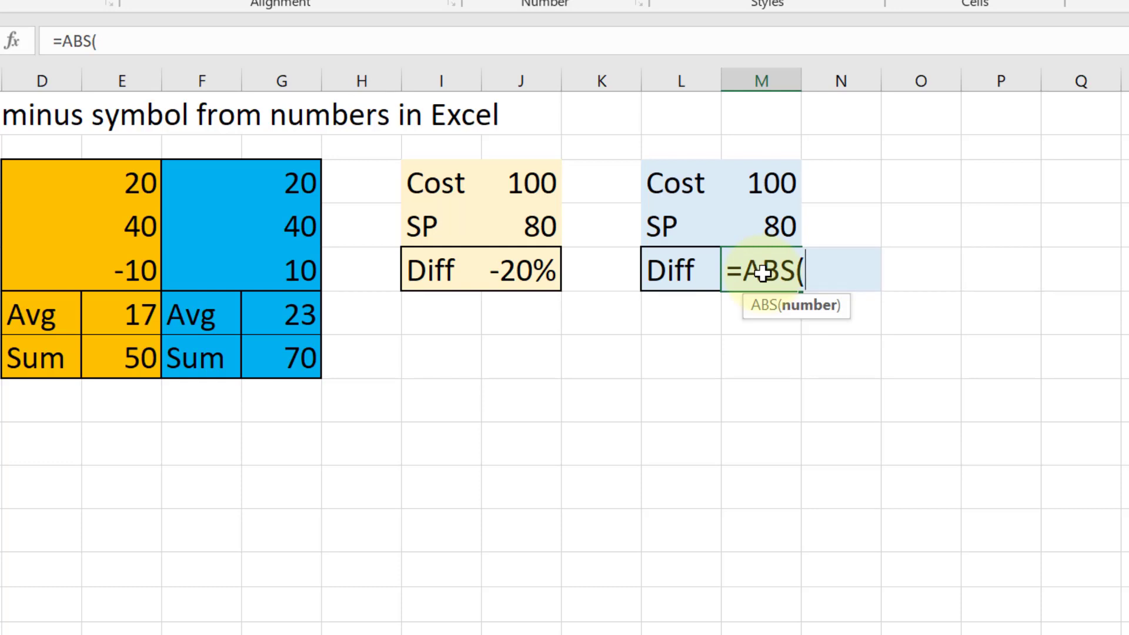
click(781, 226)
text(-)
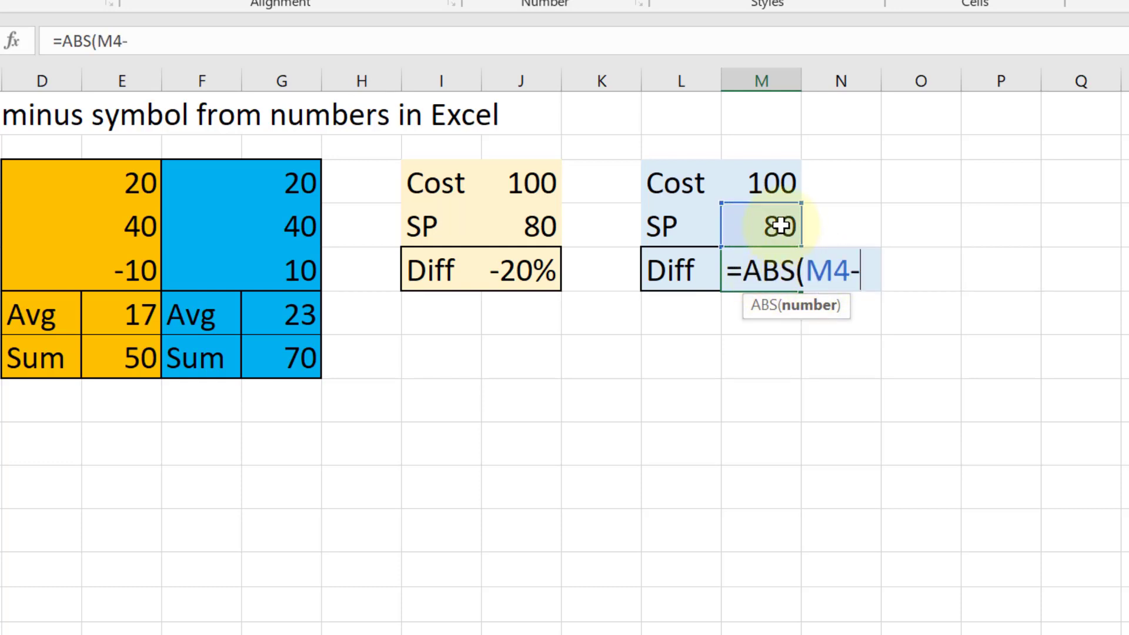
click(771, 187)
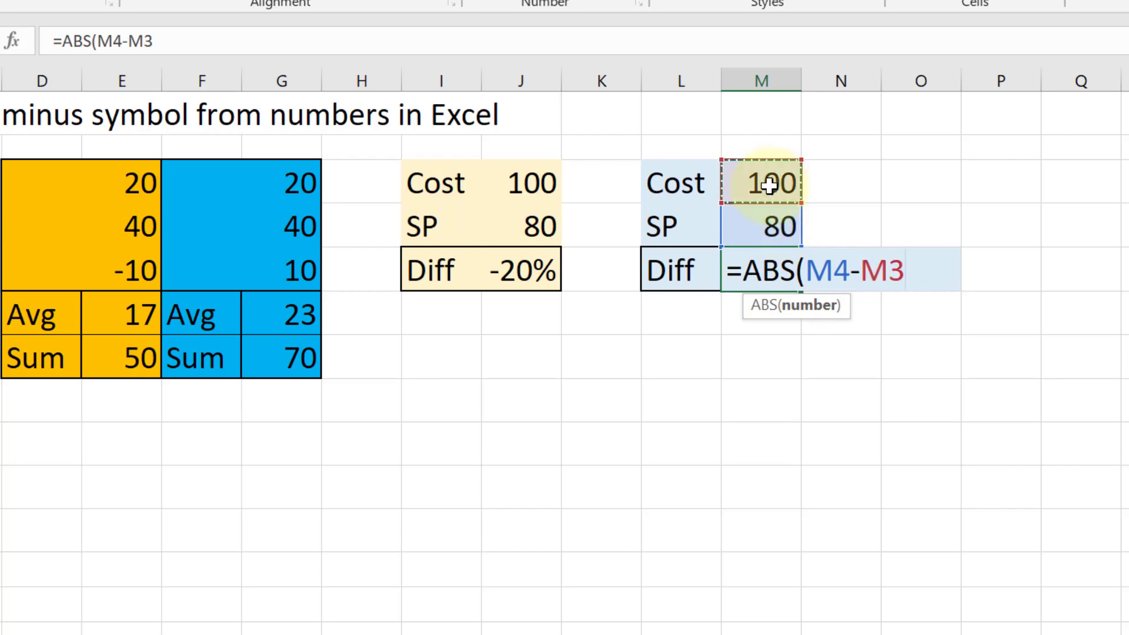
text()/)
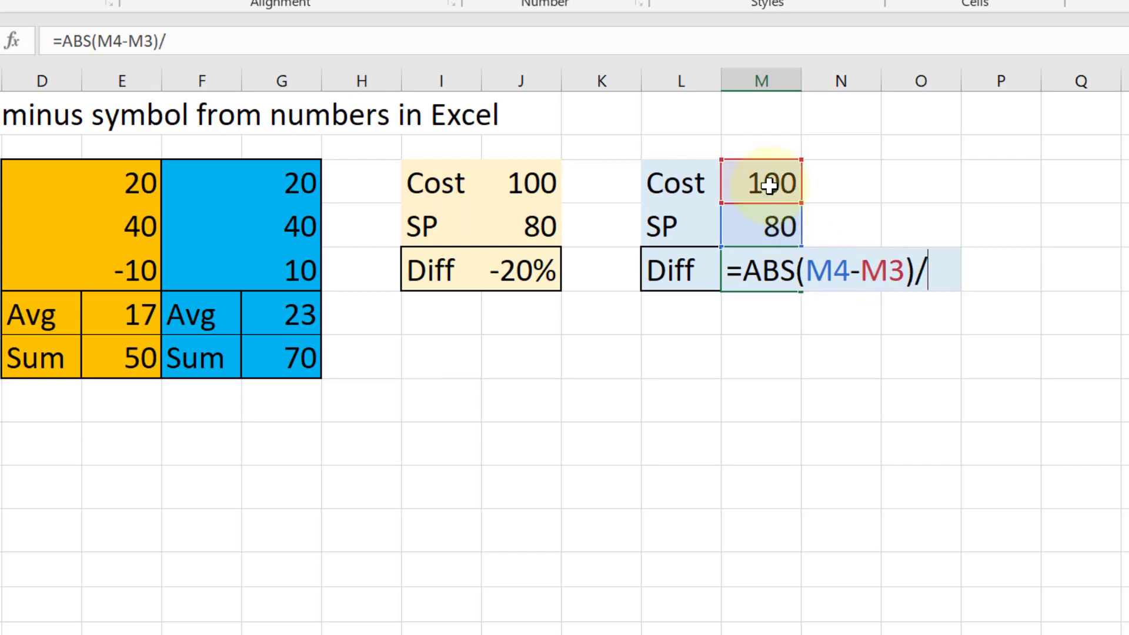
click(771, 186)
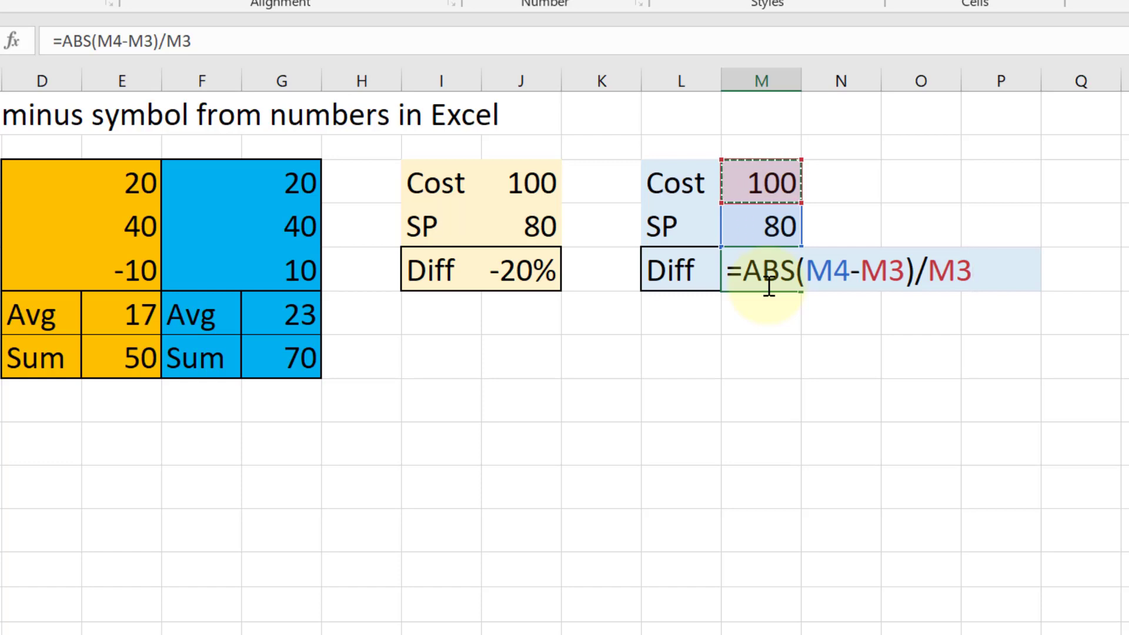
key(Return)
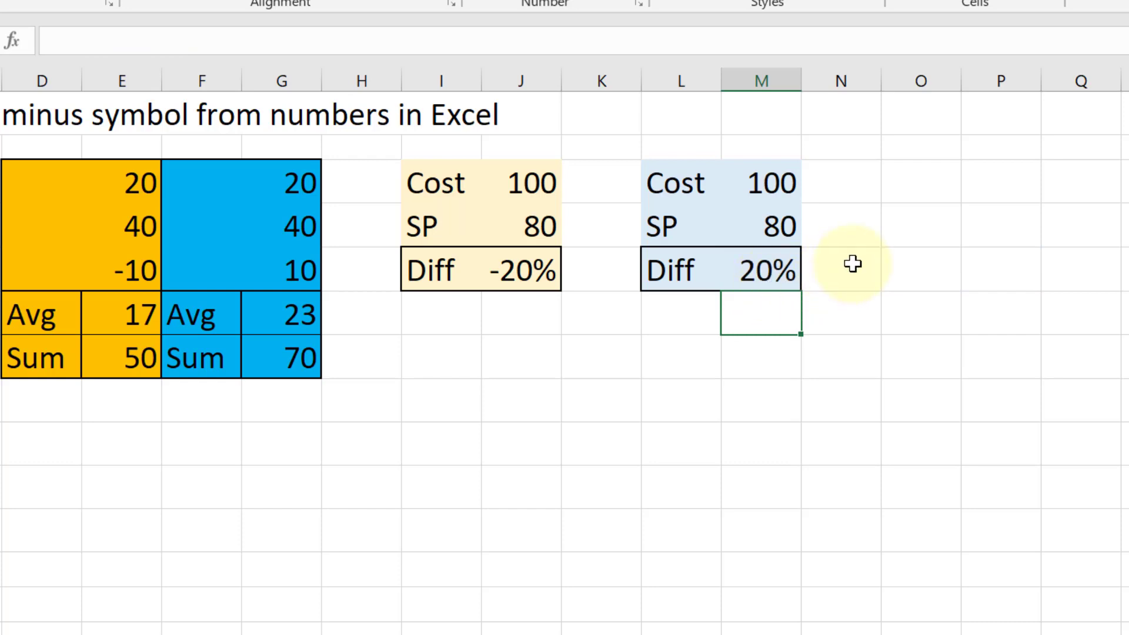
Rewrite M5 as =ABS(80-100)/100 using typed numbers, keeping the Diff at 20%.
key(Up)
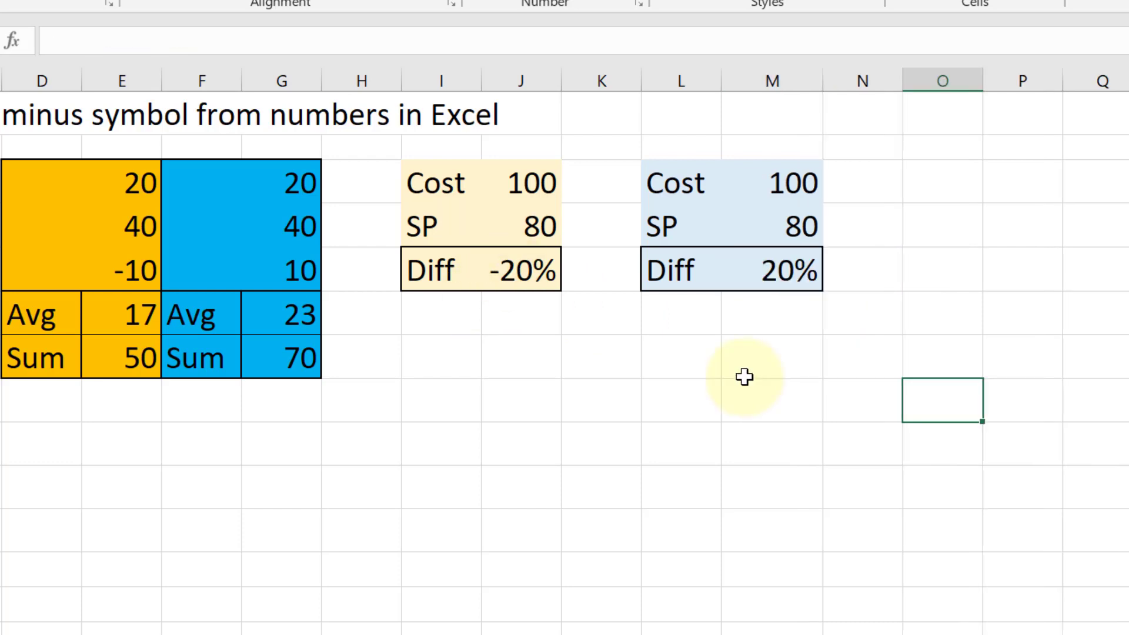
click(773, 272)
key(Delete)
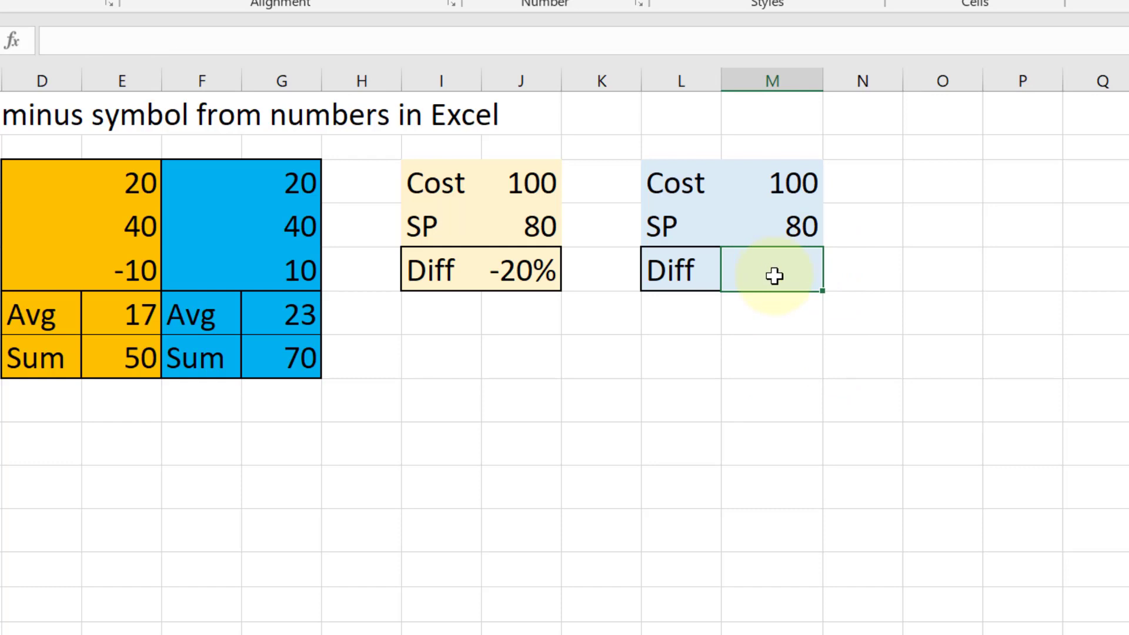
key(F2)
text(=)
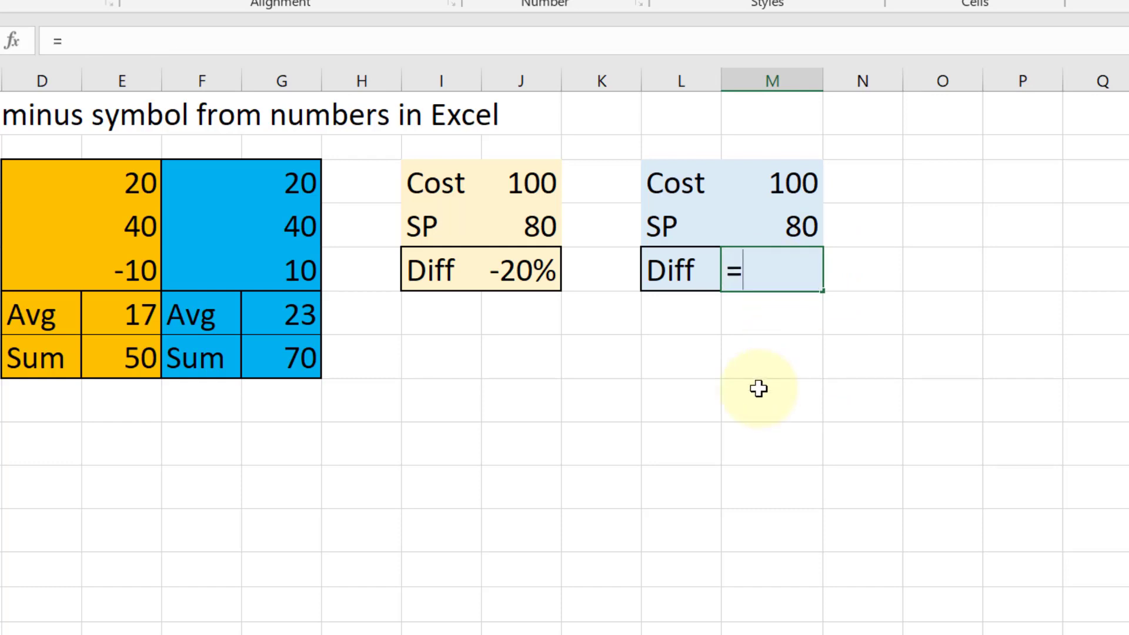
text(bs)
key(BackSpace)
key(BackSpace)
text(a)
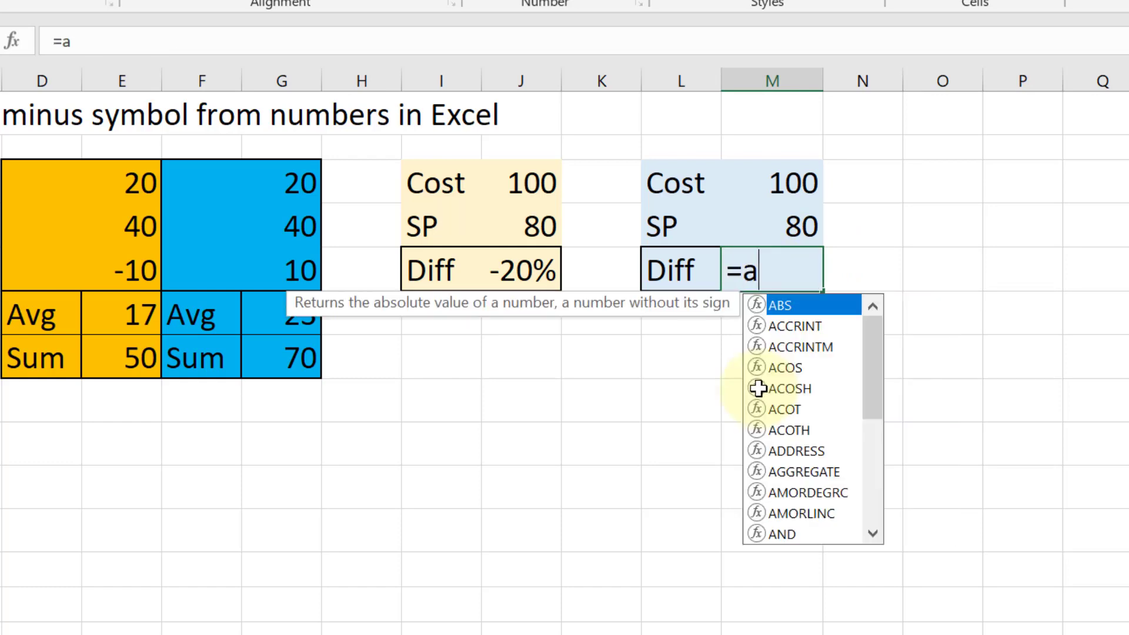
text(bs)
key(Tab)
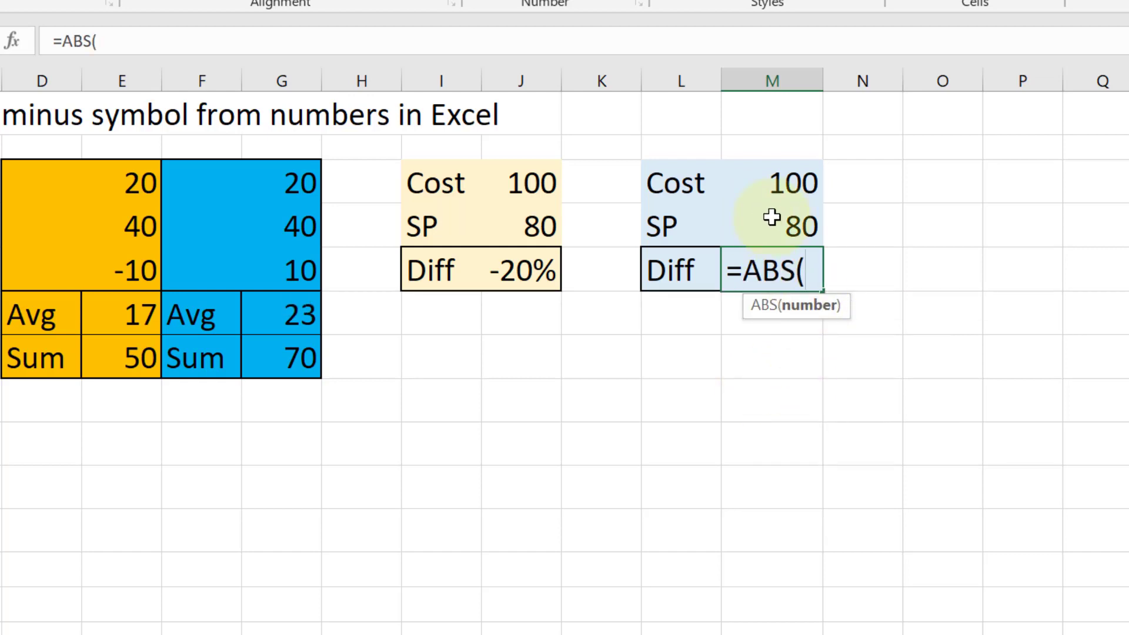
text(8)
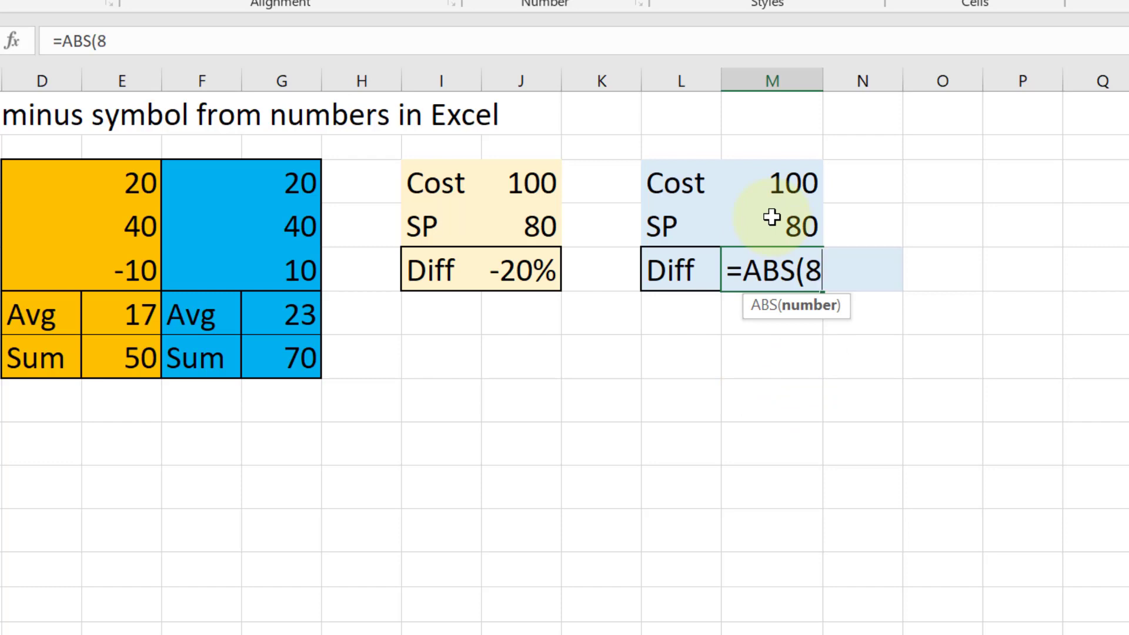
text(0-)
text(10)
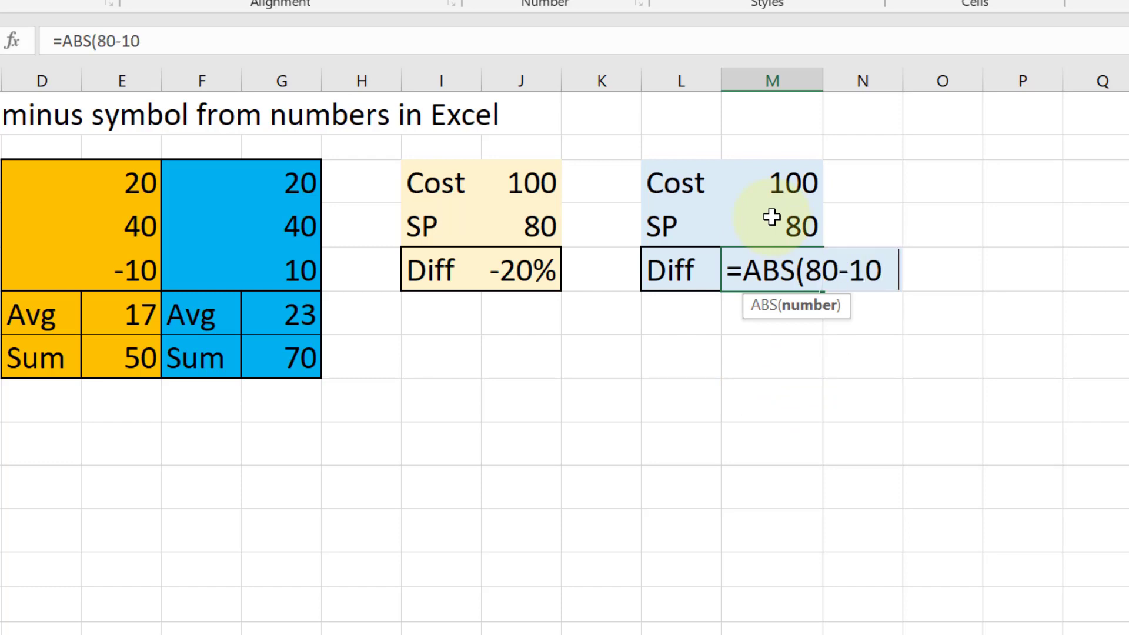
text(0))
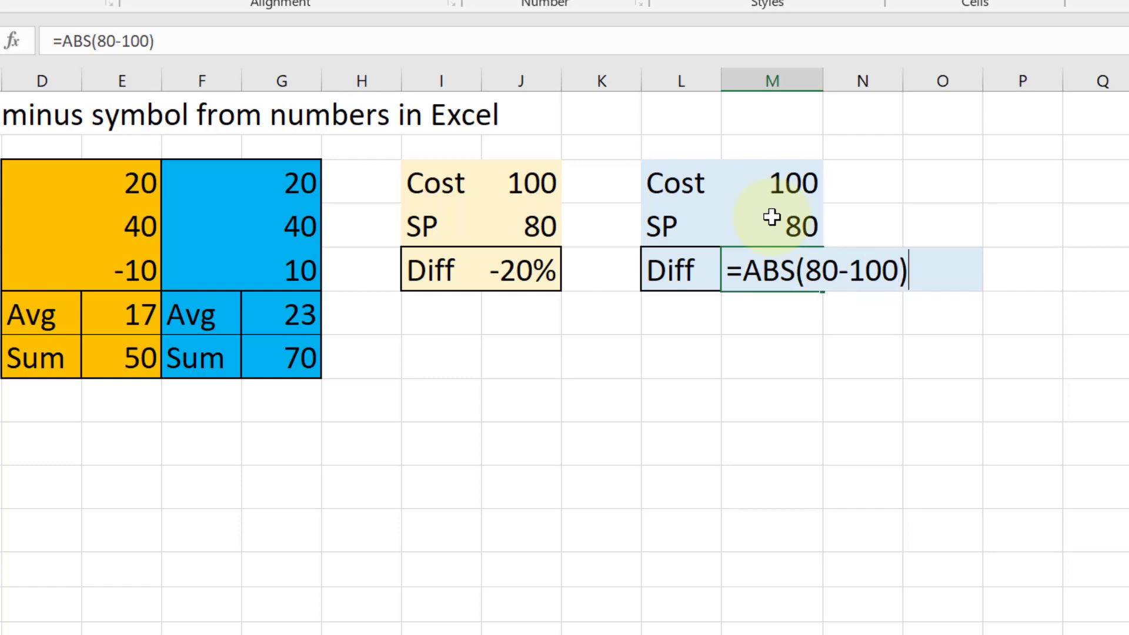
text(/1)
text(00)
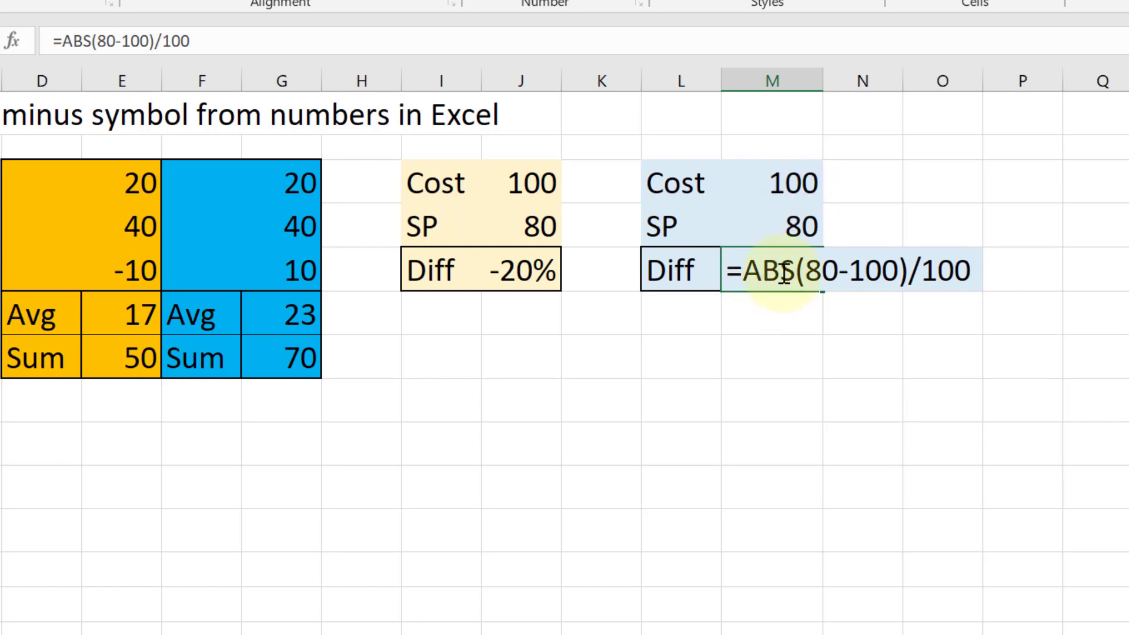
key(Return)
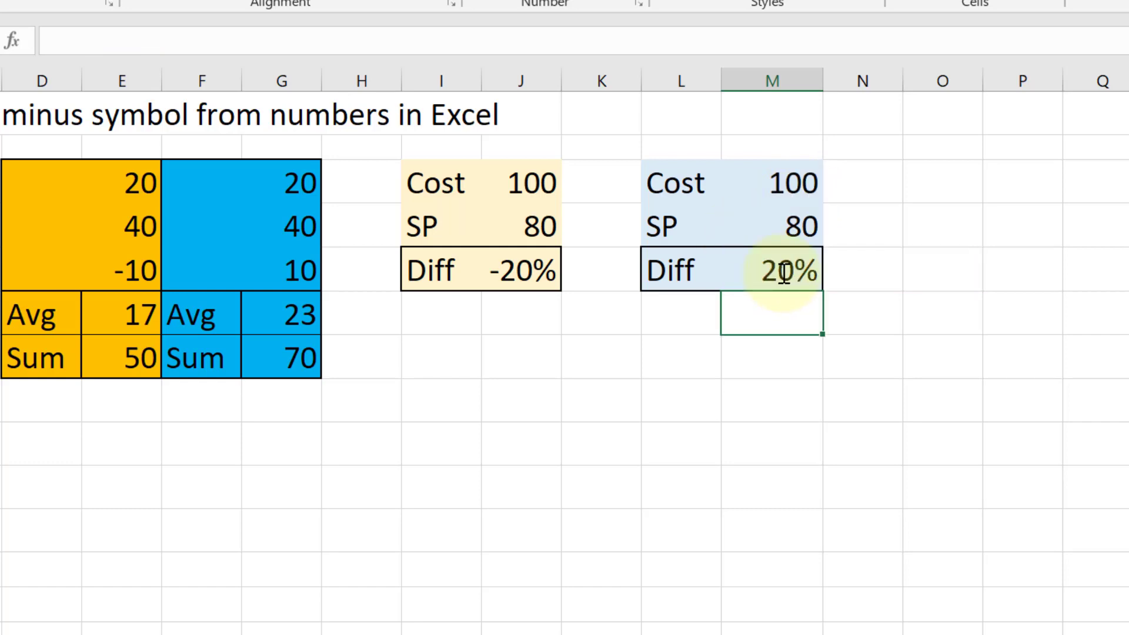